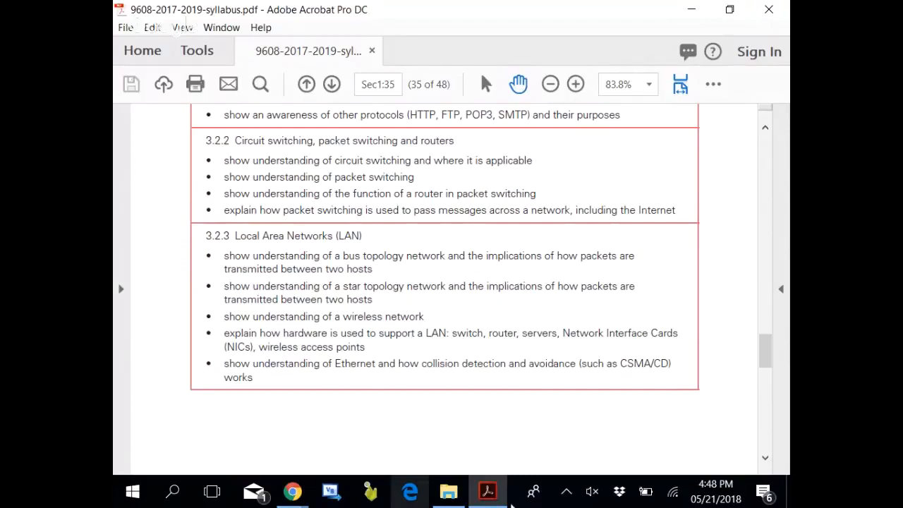
# Bring the Zakathon Chrome window forward and start a fresh blank tab
pyautogui.click(293, 491)
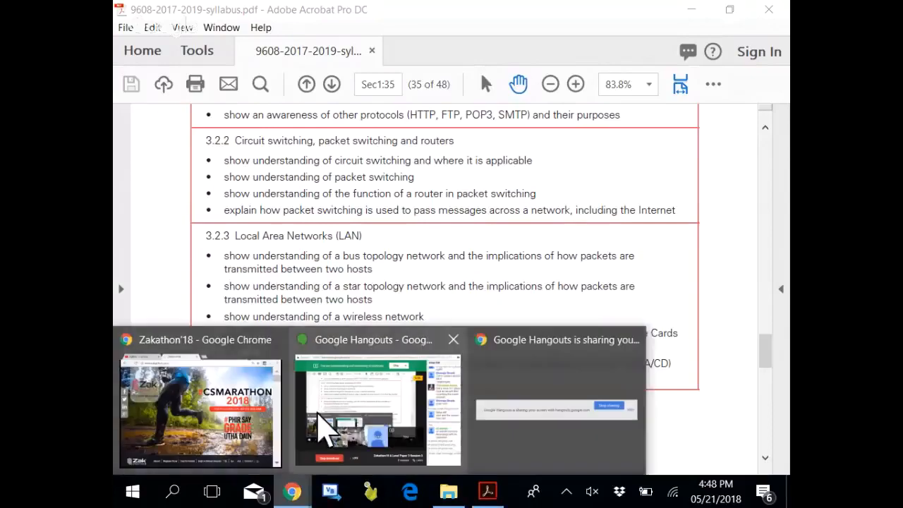
pyautogui.click(200, 413)
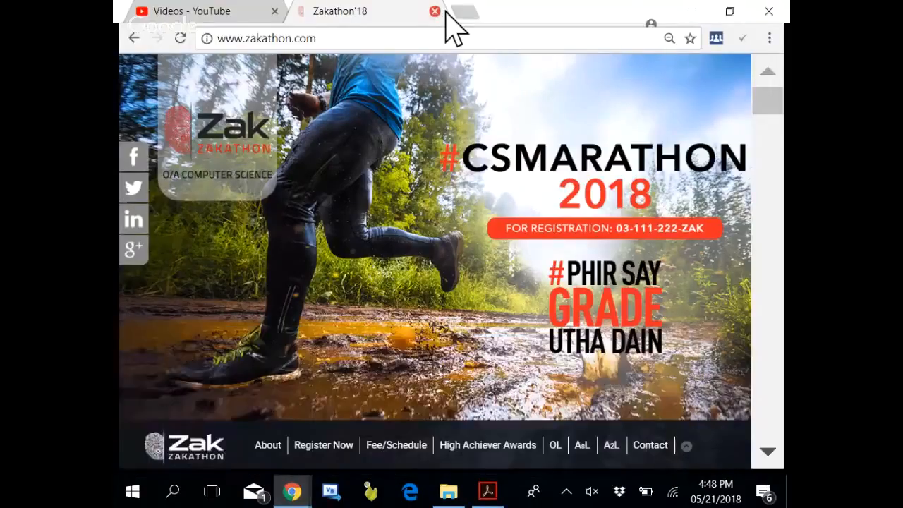
pyautogui.click(465, 13)
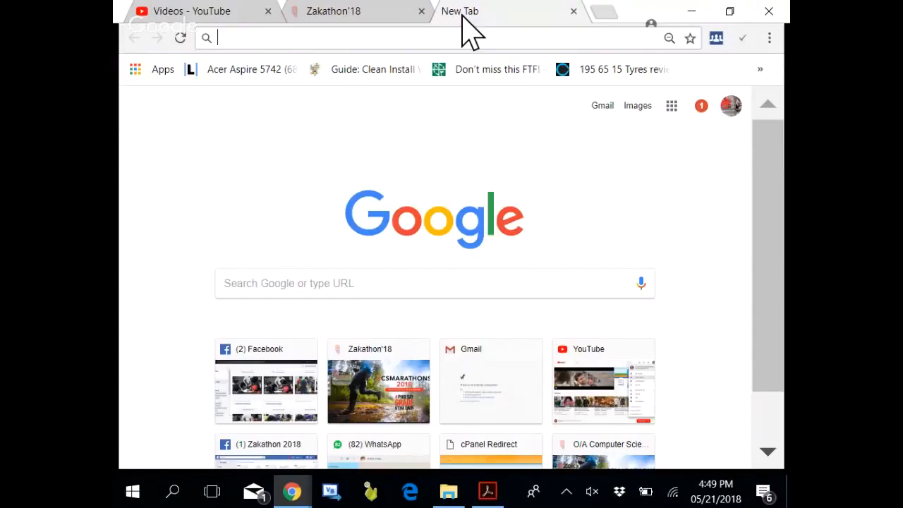
pyautogui.write('circui')
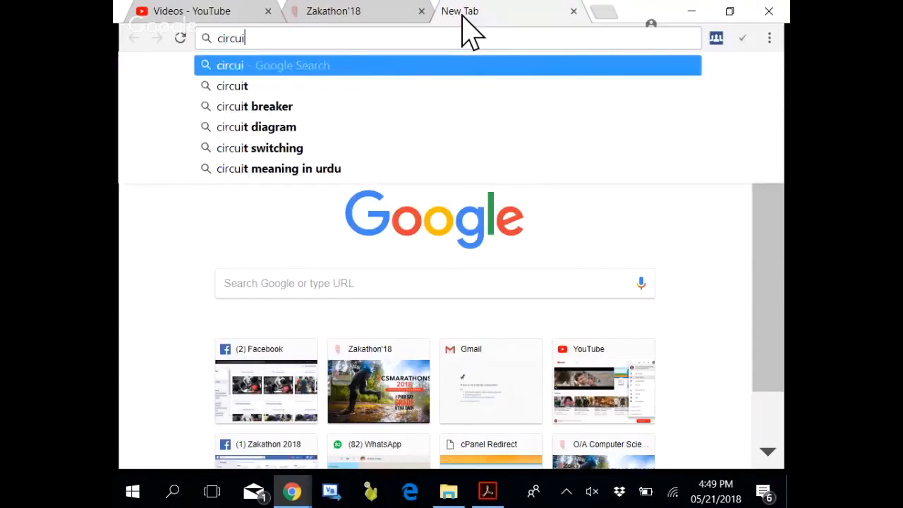
pyautogui.write('t swit')
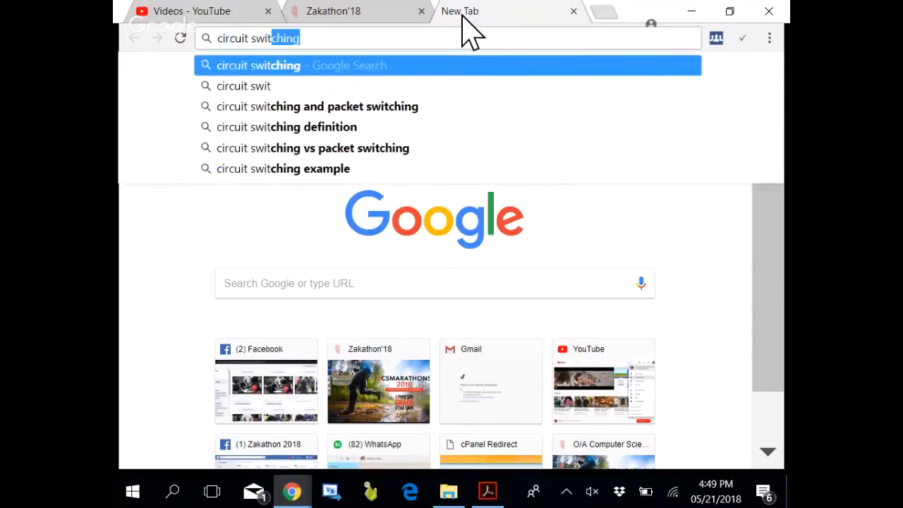
pyautogui.write('ching')
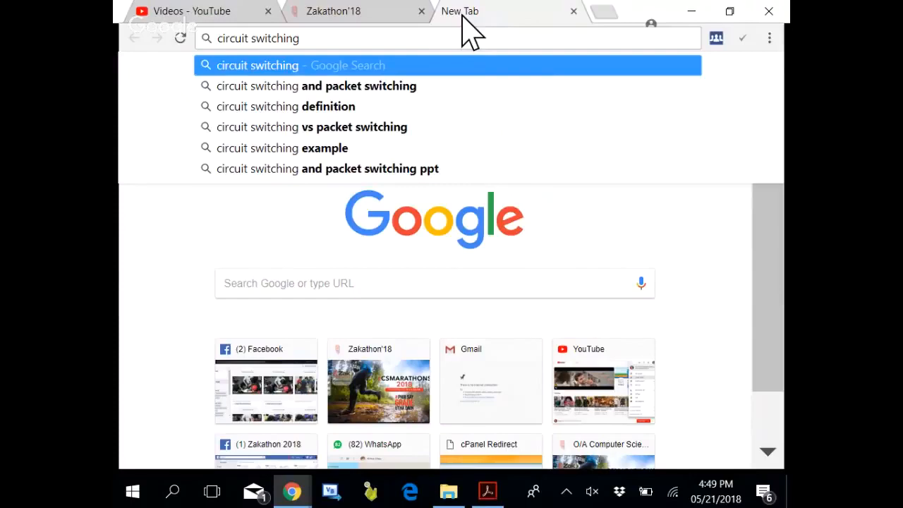
# Search Google for 'circuit switching' and switch to image results
pyautogui.press('Return')
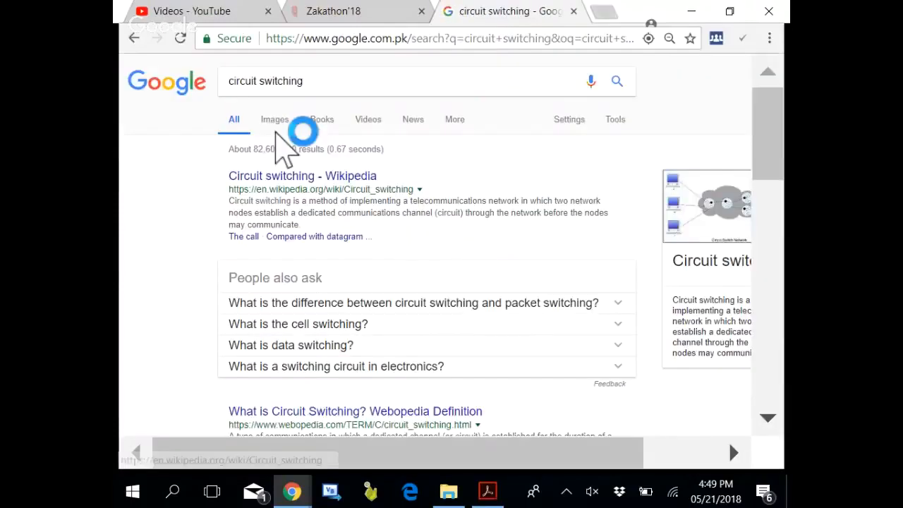
pyautogui.click(273, 119)
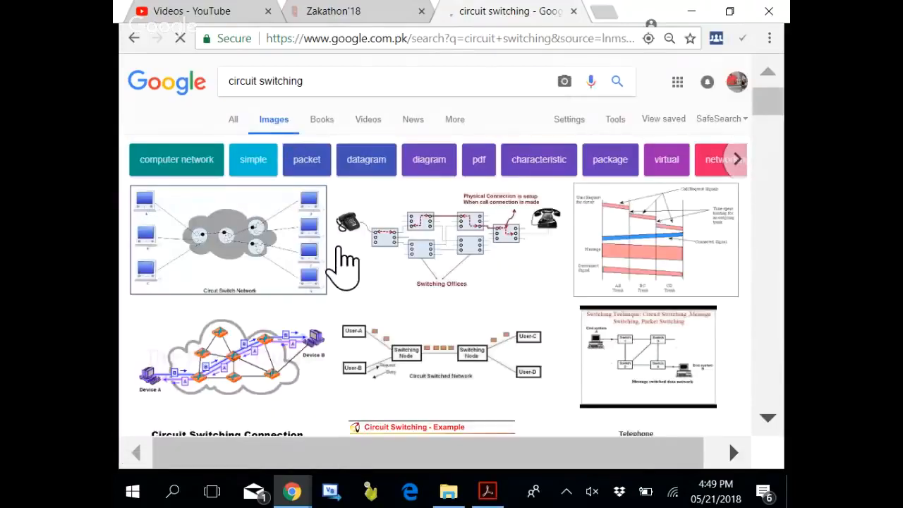
pyautogui.moveTo(769, 106)
pyautogui.mouseDown()
pyautogui.moveTo(774, 211)
pyautogui.moveTo(774, 95)
pyautogui.mouseUp()
# Refine the search to 'circuit switching gif' and preview the packet-switching, node-graph and WAN packet-routing images
pyautogui.click(372, 83)
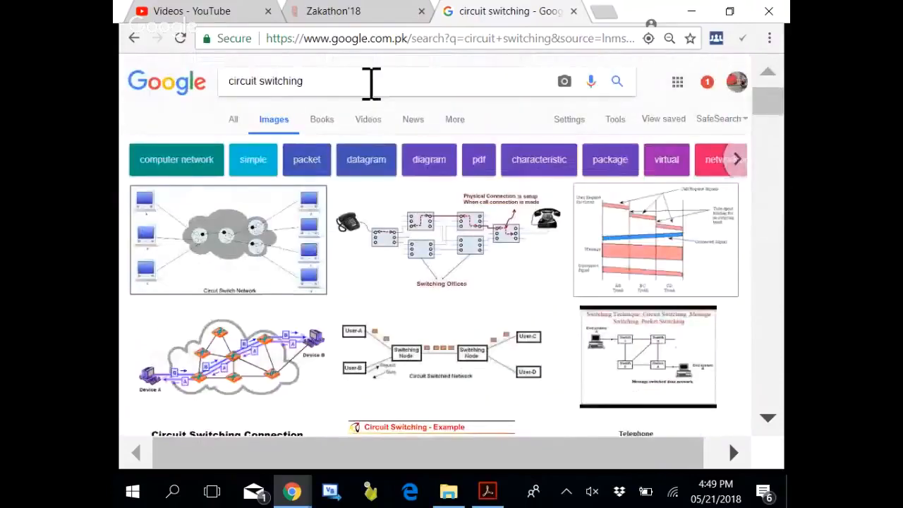
pyautogui.write(' gif')
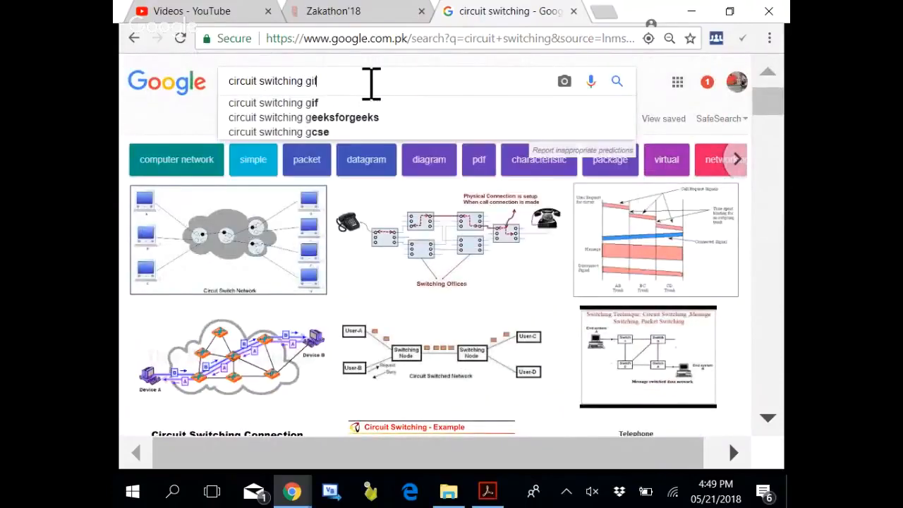
pyautogui.press('Return')
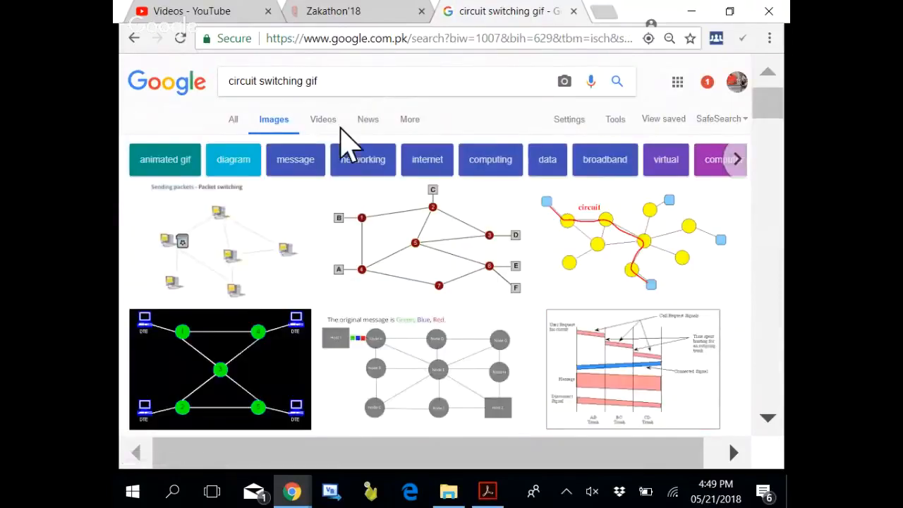
pyautogui.moveTo(224, 240)
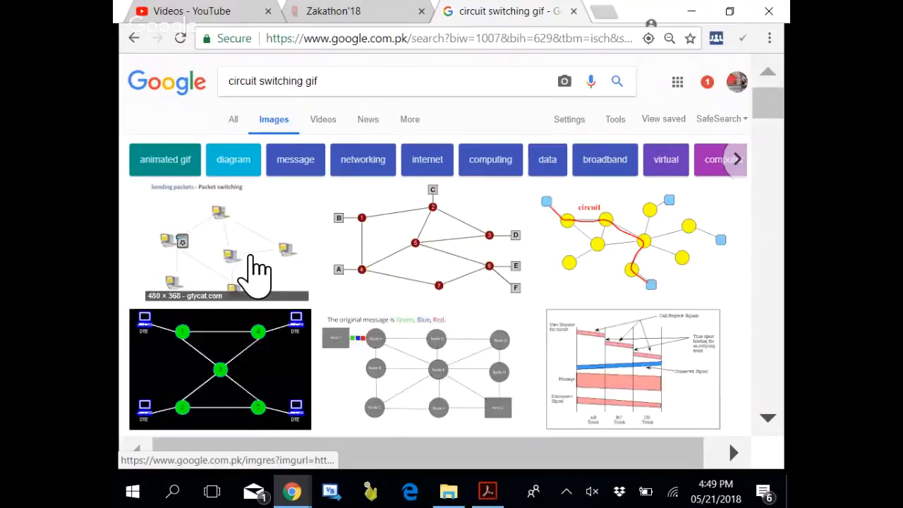
pyautogui.click(257, 268)
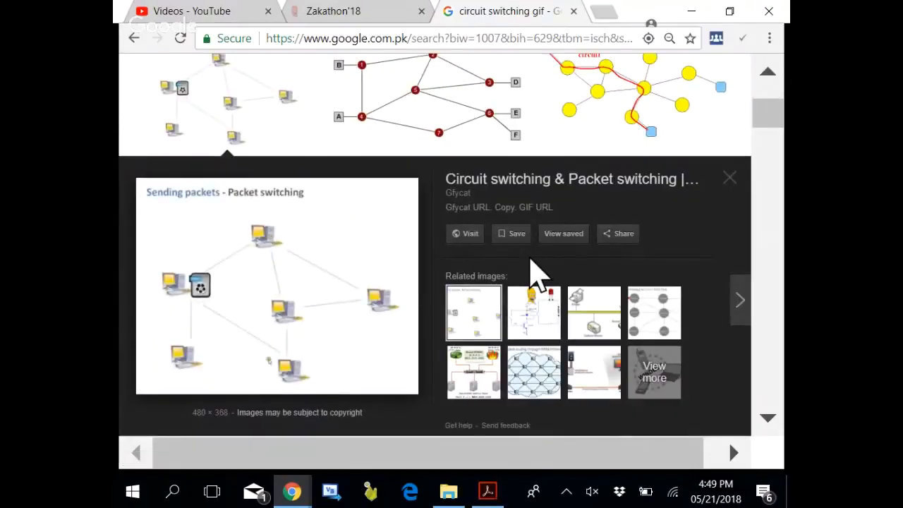
pyautogui.click(730, 184)
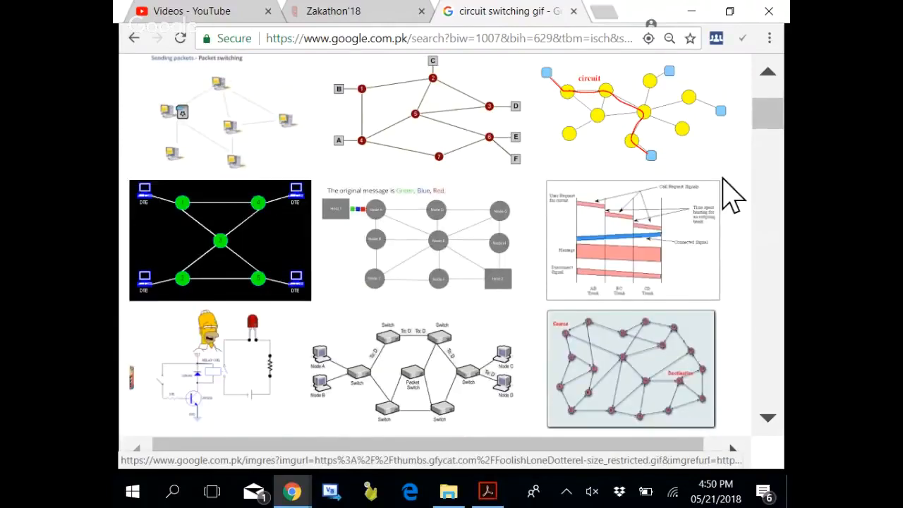
pyautogui.click(412, 123)
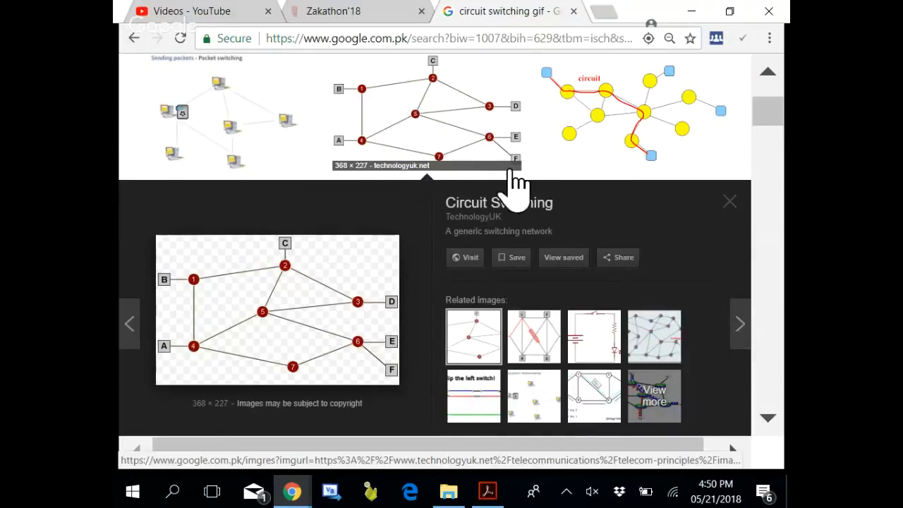
pyautogui.click(731, 205)
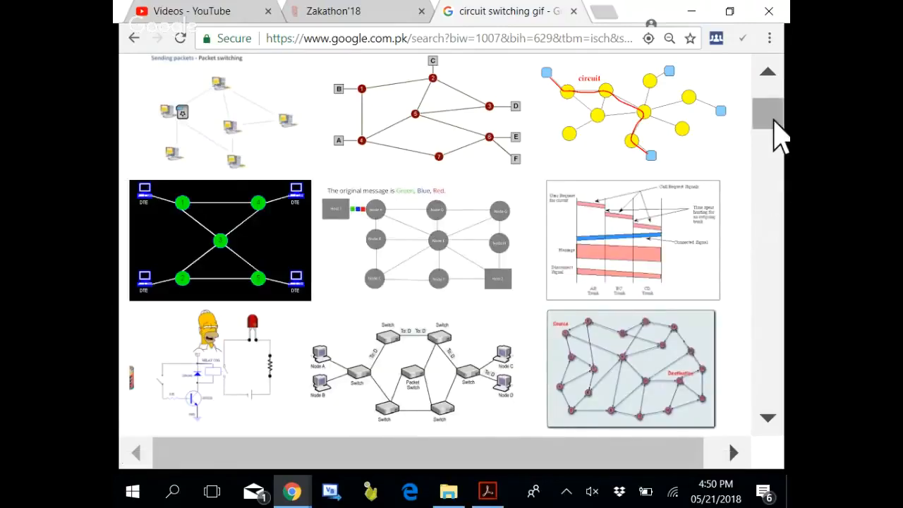
pyautogui.moveTo(768, 113); pyautogui.dragTo(776, 170)
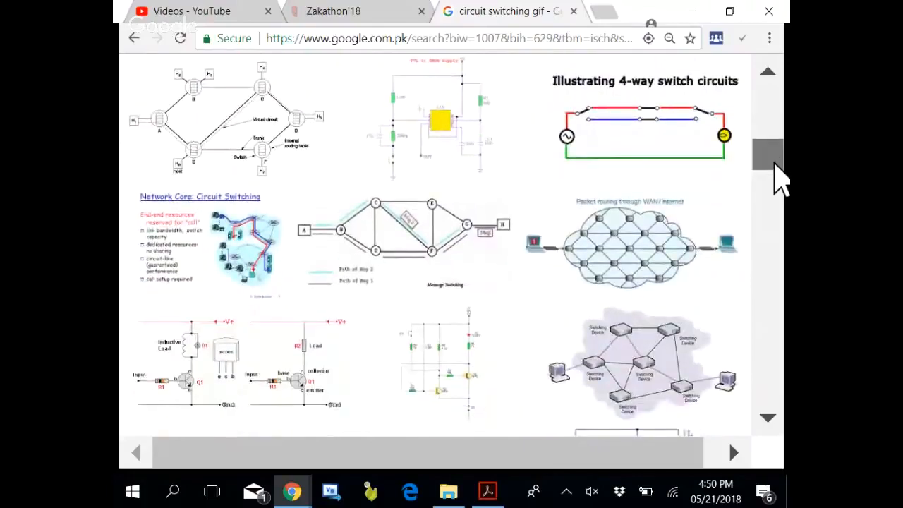
pyautogui.click(646, 226)
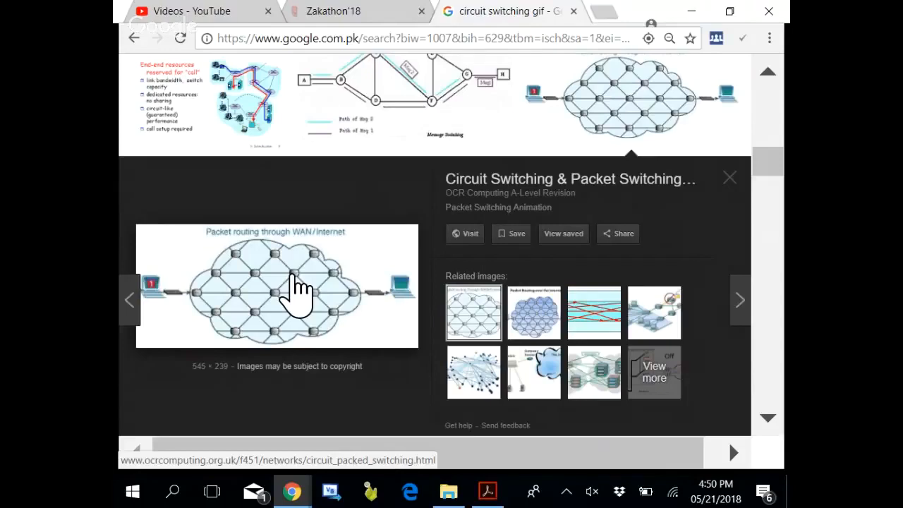
# Visit the OCR Computing circuit and packet switching page, read it, and close it
pyautogui.click(302, 286)
pyautogui.moveTo(435, 70)
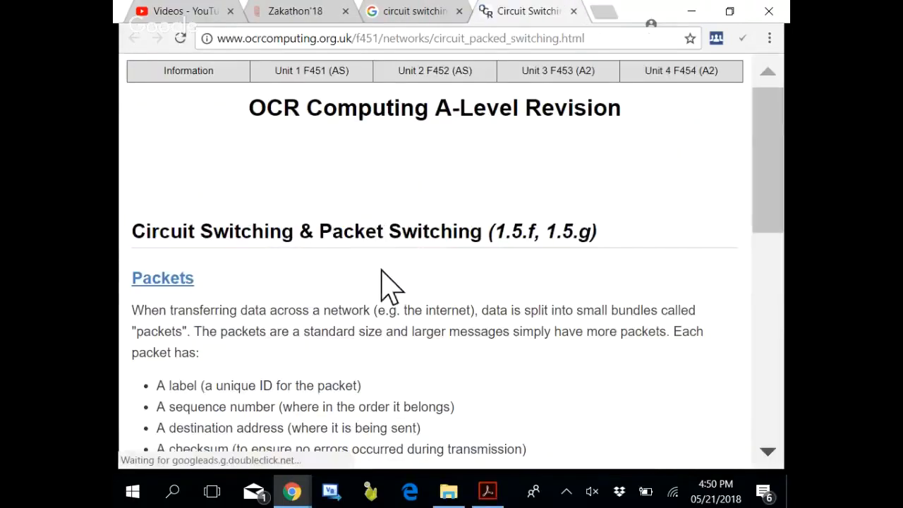
pyautogui.scroll(-3, 395, 282)
pyautogui.scroll(-3, 395, 283)
pyautogui.scroll(-3, 395, 282)
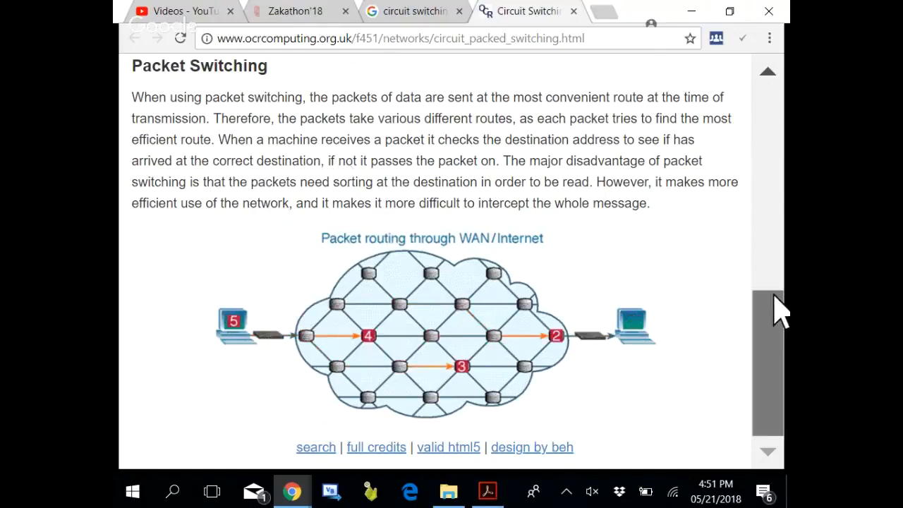
pyautogui.moveTo(768, 363); pyautogui.dragTo(762, 92)
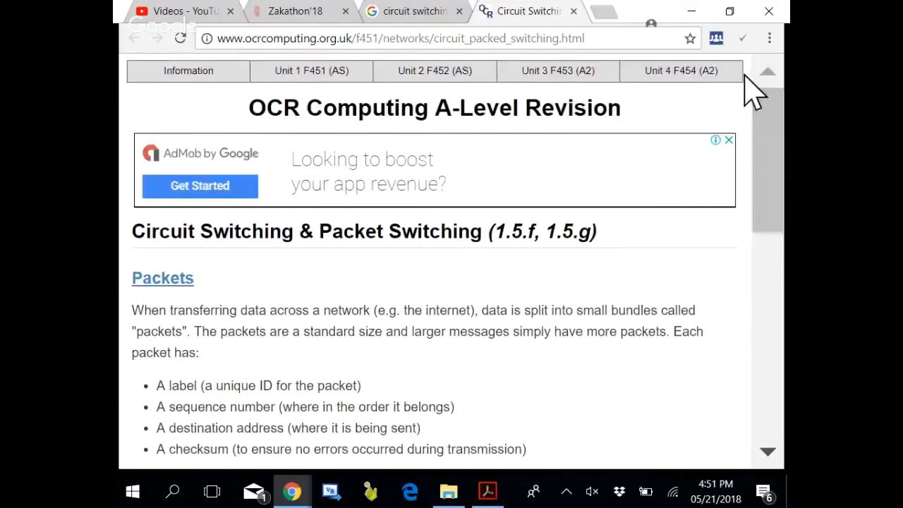
pyautogui.click(574, 11)
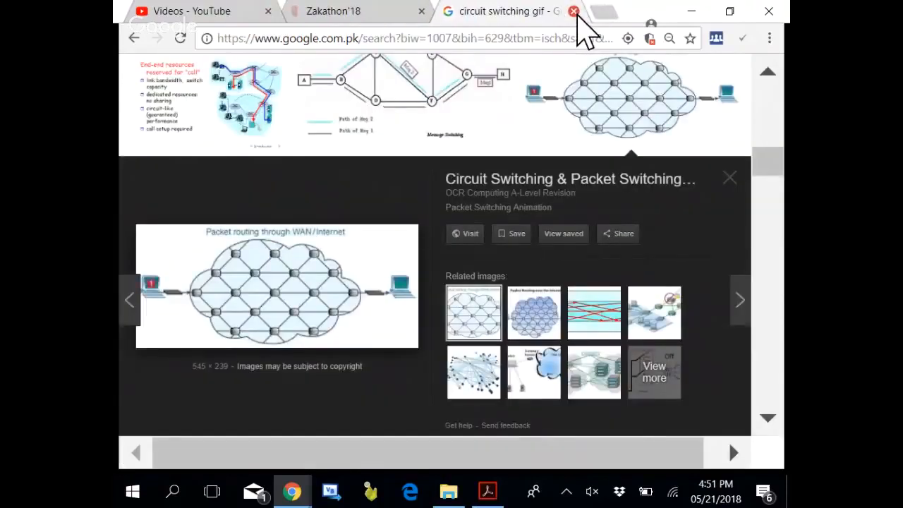
pyautogui.moveTo(487, 492)
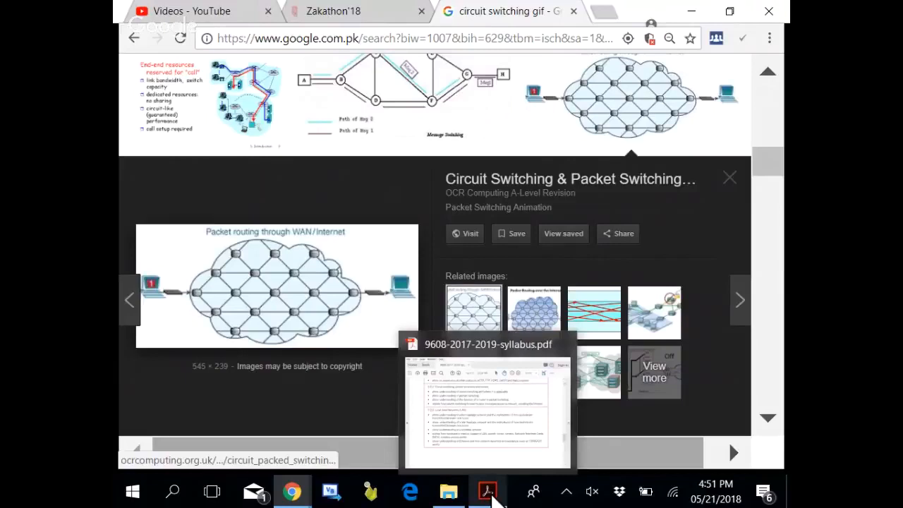
# Return to the syllabus PDF and briefly highlight 'packet switching' in heading 3.2.2
pyautogui.click(518, 407)
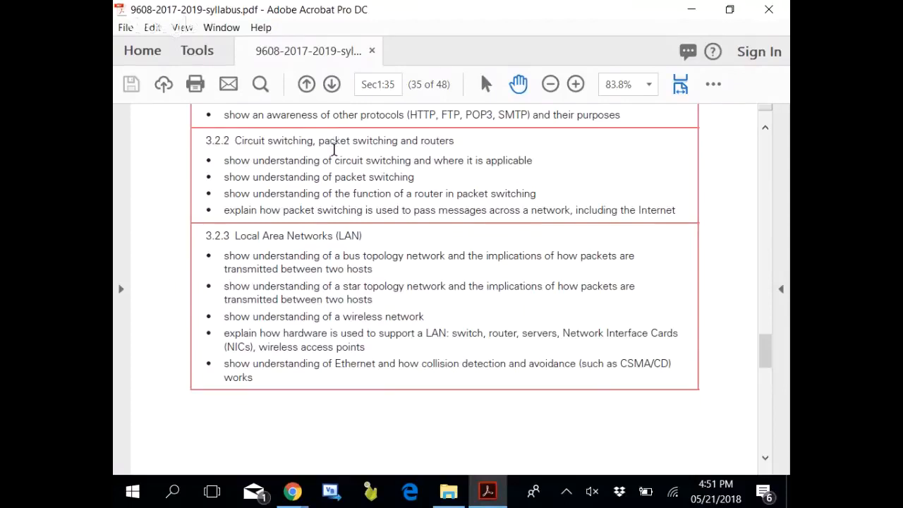
pyautogui.moveTo(316, 141); pyautogui.dragTo(397, 140)
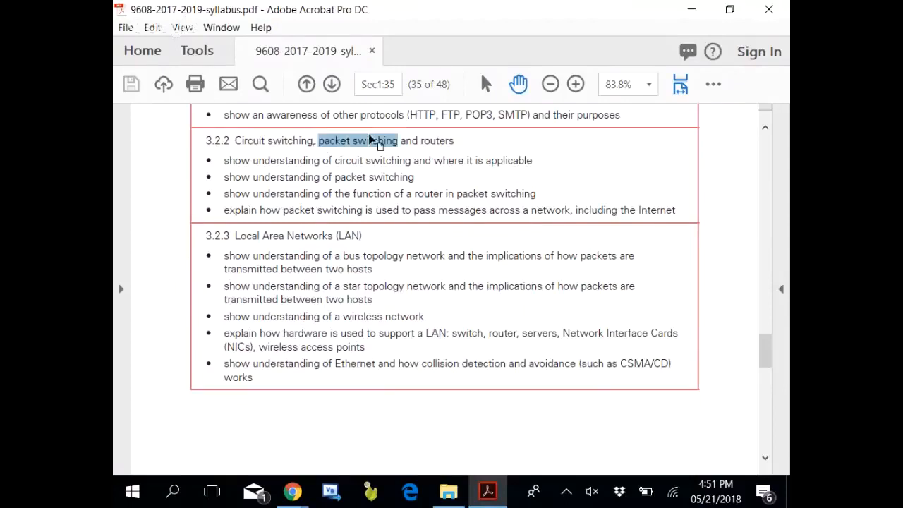
pyautogui.click(274, 181)
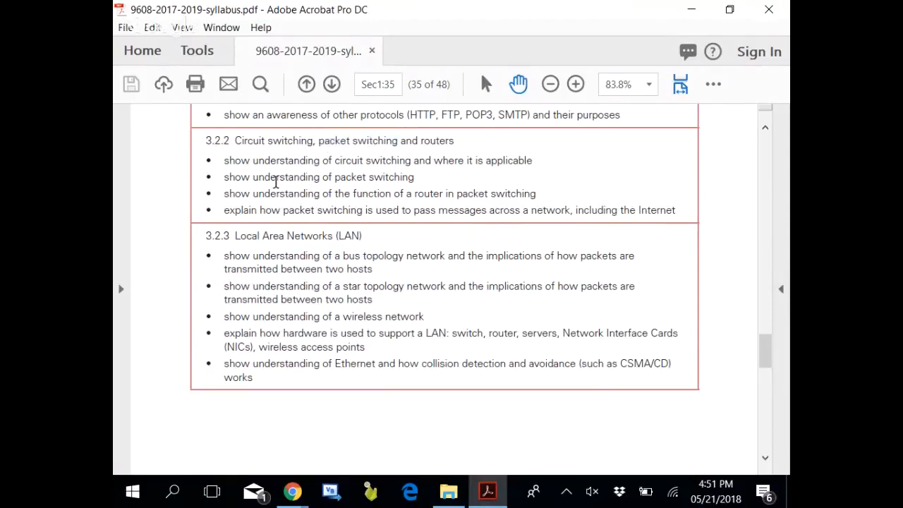